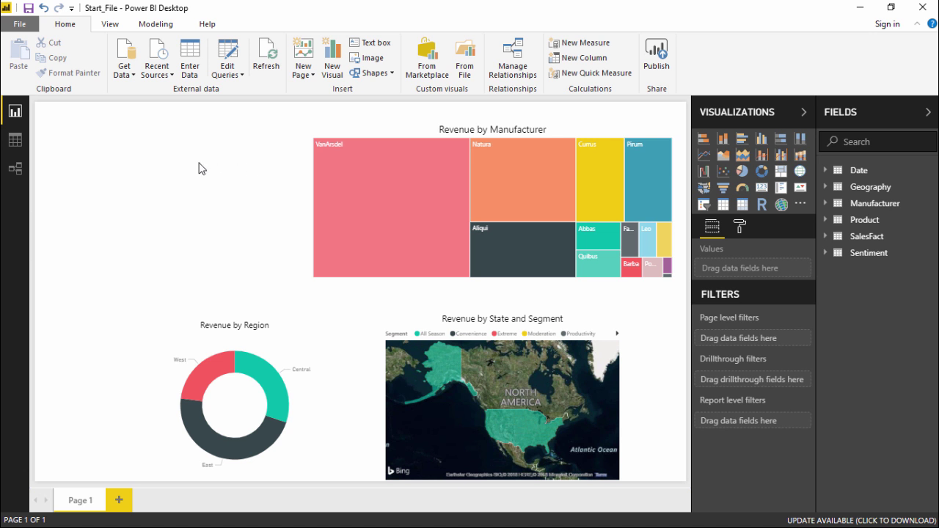
Start a hand-entered table listing GUJRAT, RAJASTHAN, KERALA, MAHARASHTRA and KARNATAKA in Column1.
click(189, 63)
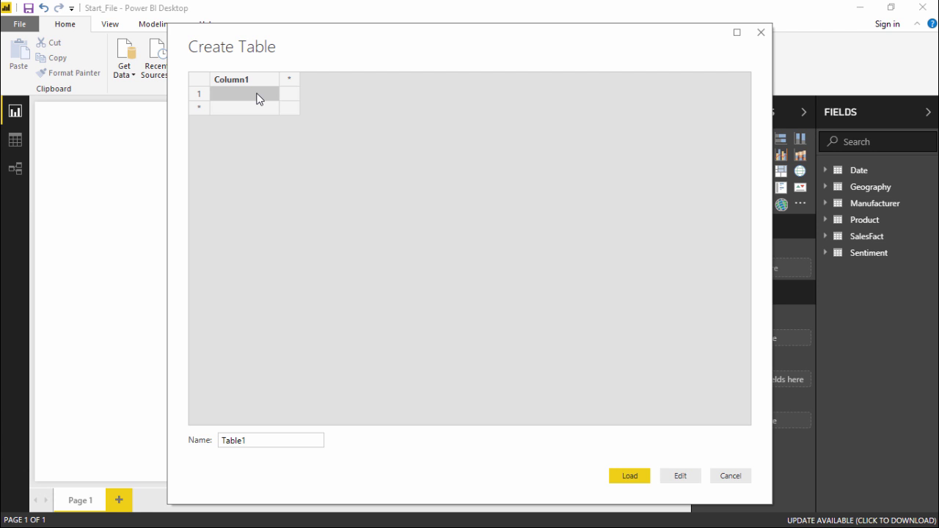
text(GUJRAT)
key(Return)
text(RAJASTHAN)
key(Return)
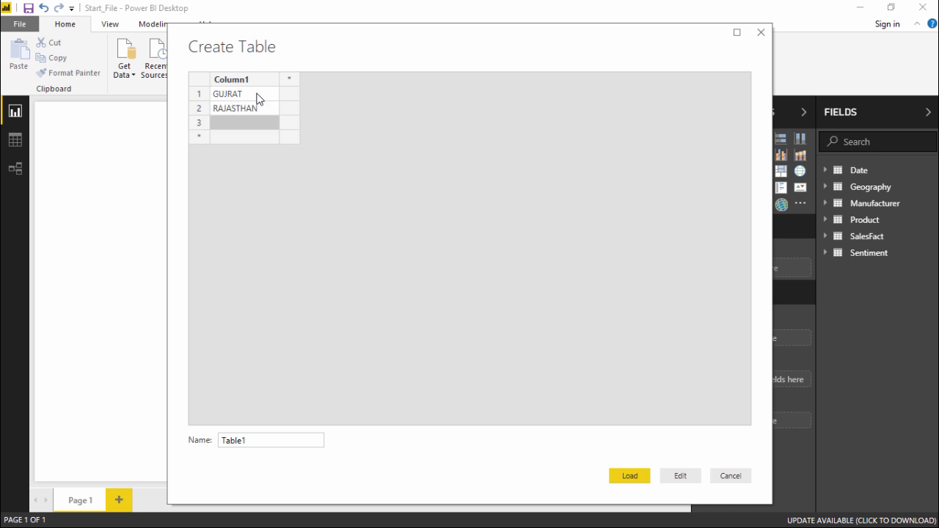
text(KERALA)
key(Return)
text(MAHARASHTRA)
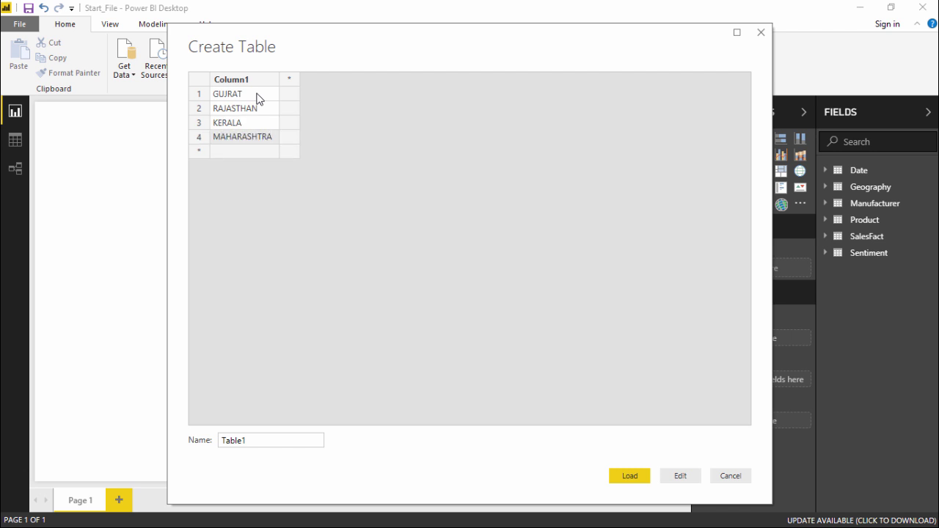
key(Return)
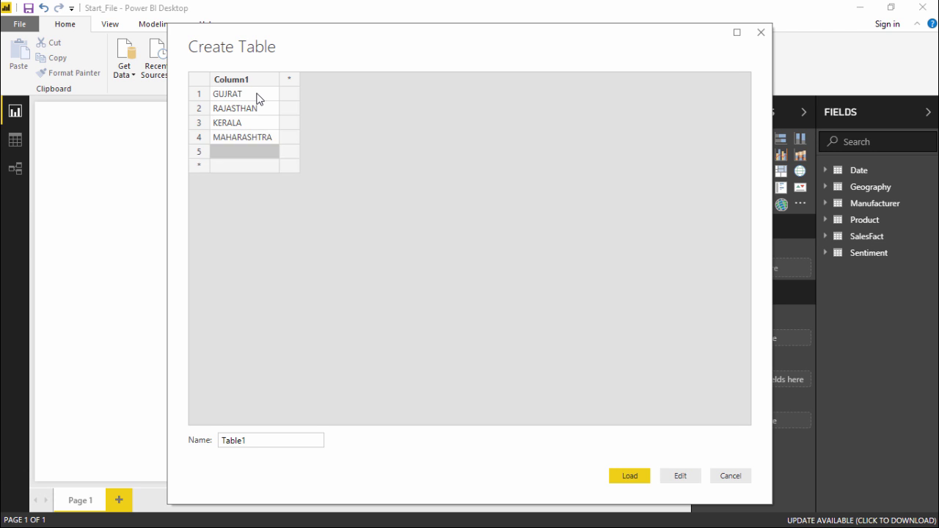
text(KARNATAKA)
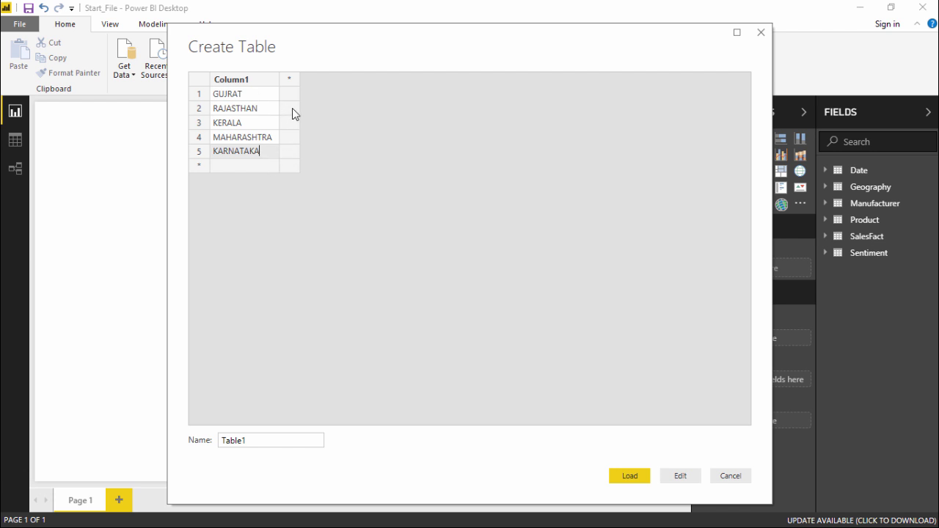
Enter revenues 2000, 5000, 6000, 3000 and 4000 in a second column.
click(291, 97)
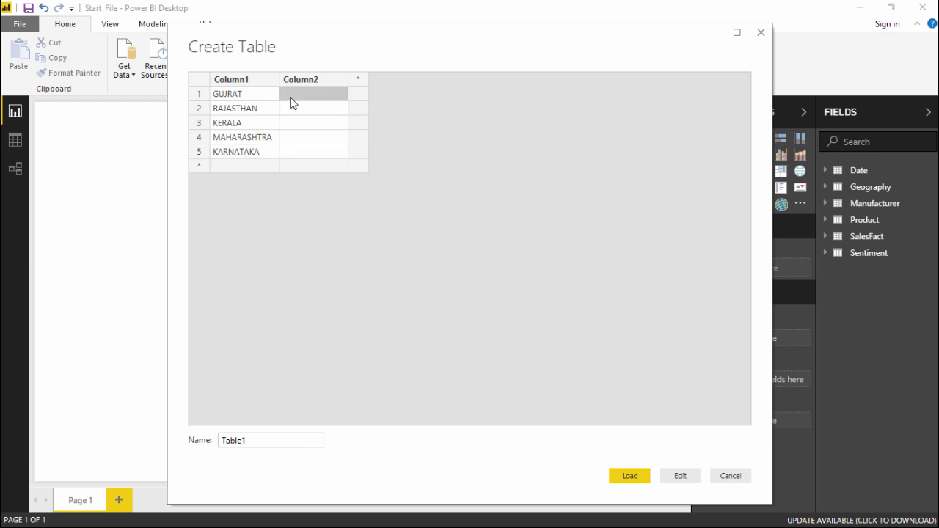
text(2)
key(Return)
text(5000)
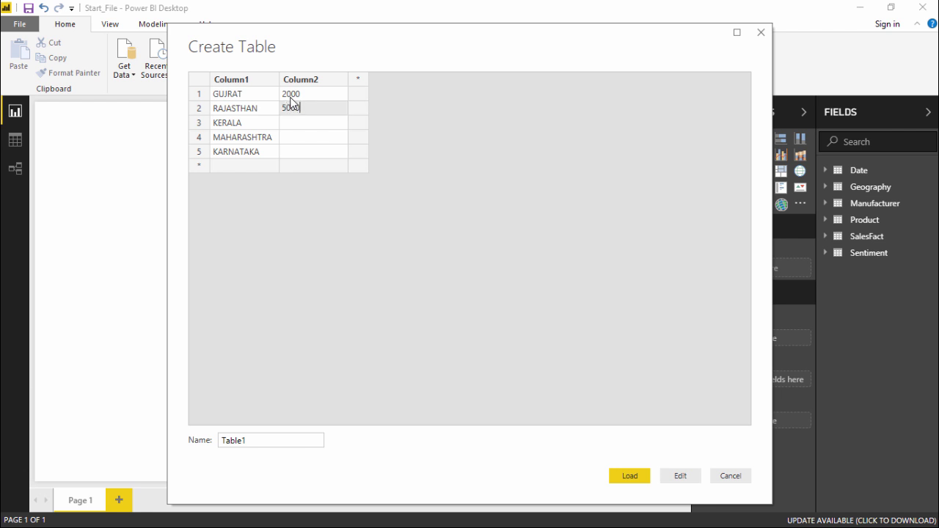
key(Return)
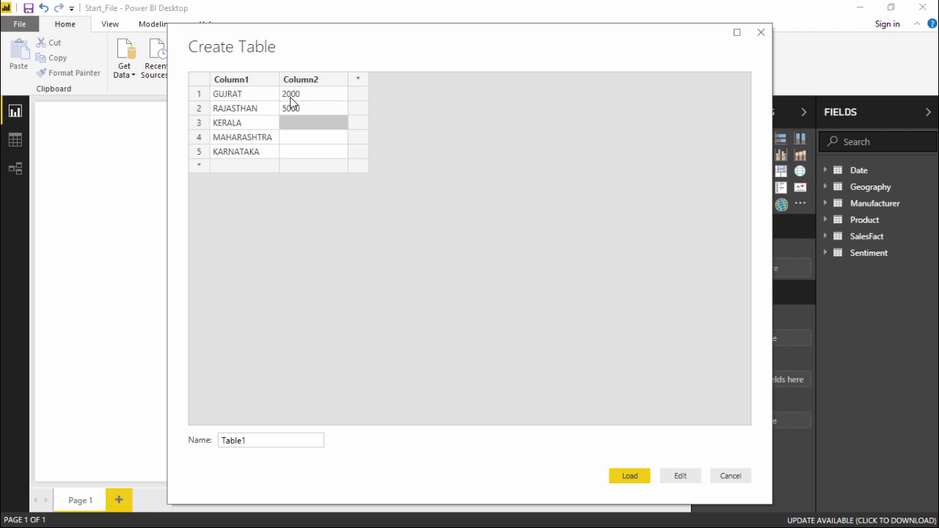
text(6000)
key(Return)
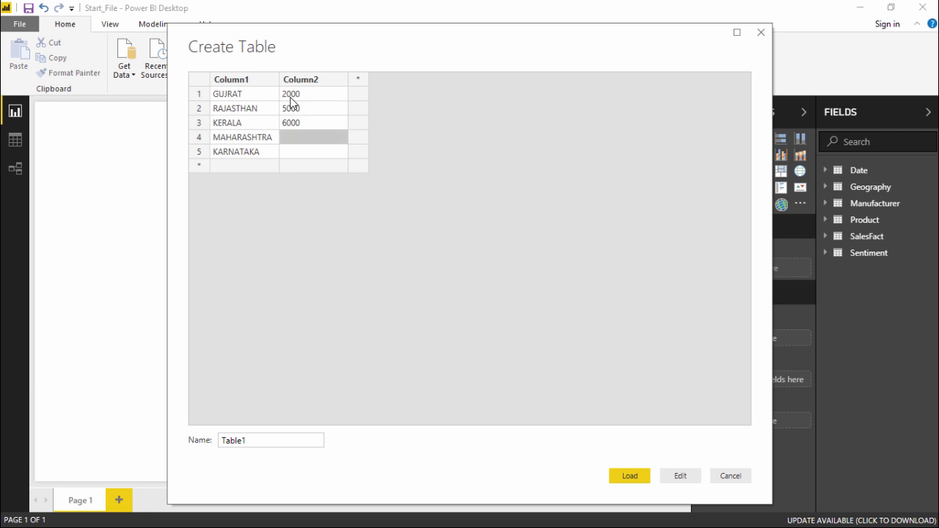
text(3000)
key(Return)
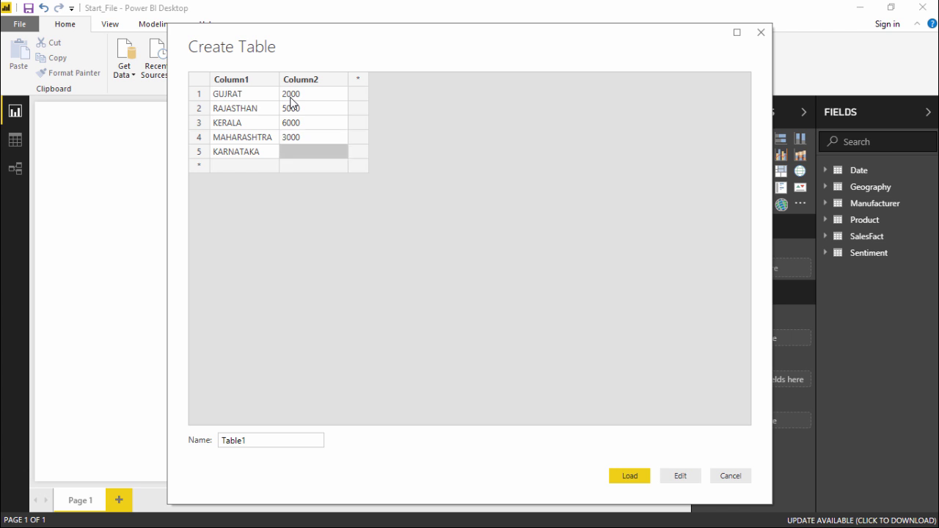
text(4000)
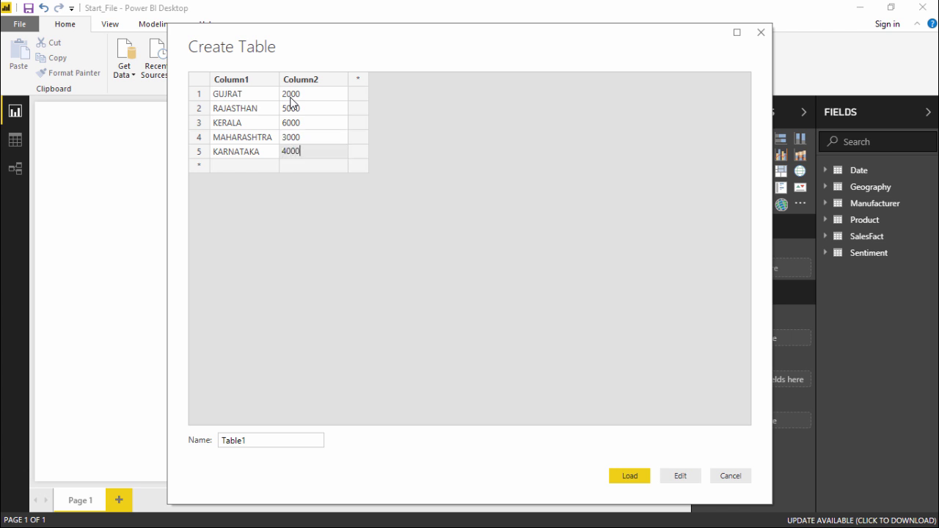
Rename the columns STATES and REVENUE and load the data as Table1.
click(245, 80)
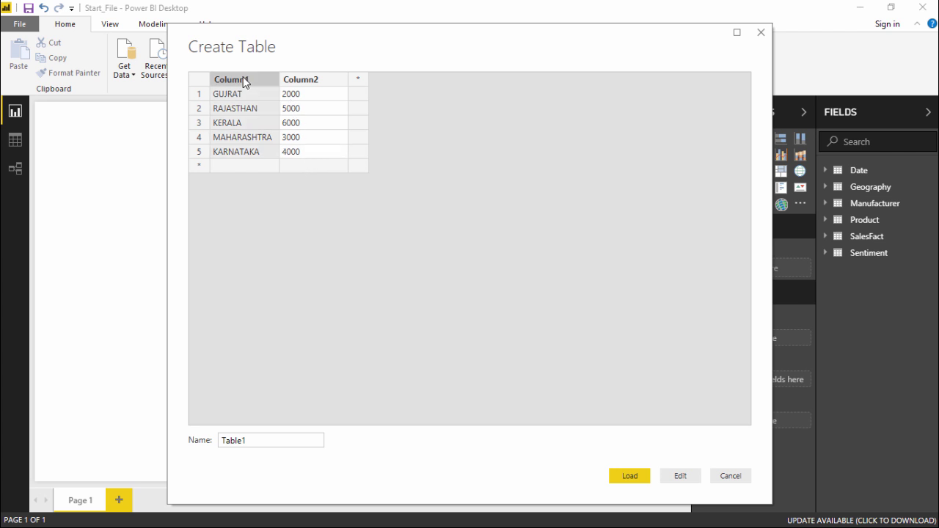
double_click(244, 80)
key(Tab)
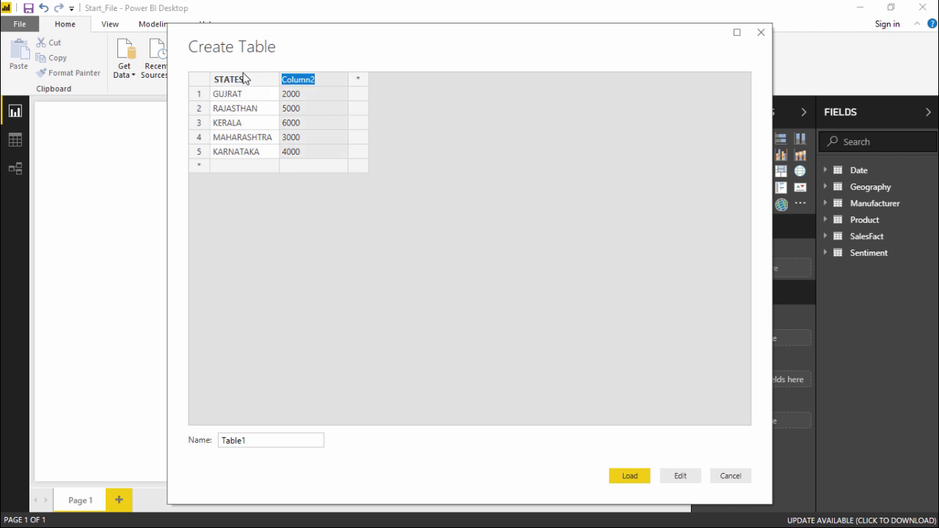
text(REVENUE)
key(Return)
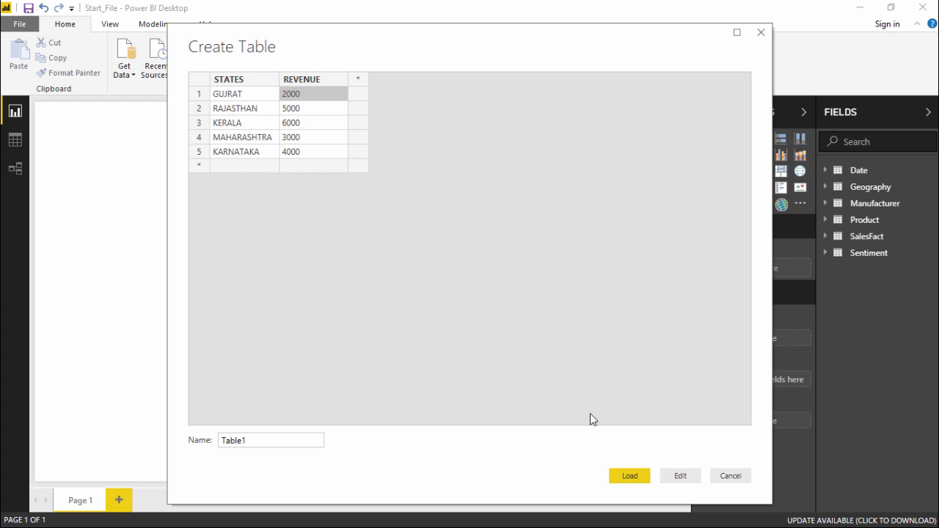
click(629, 478)
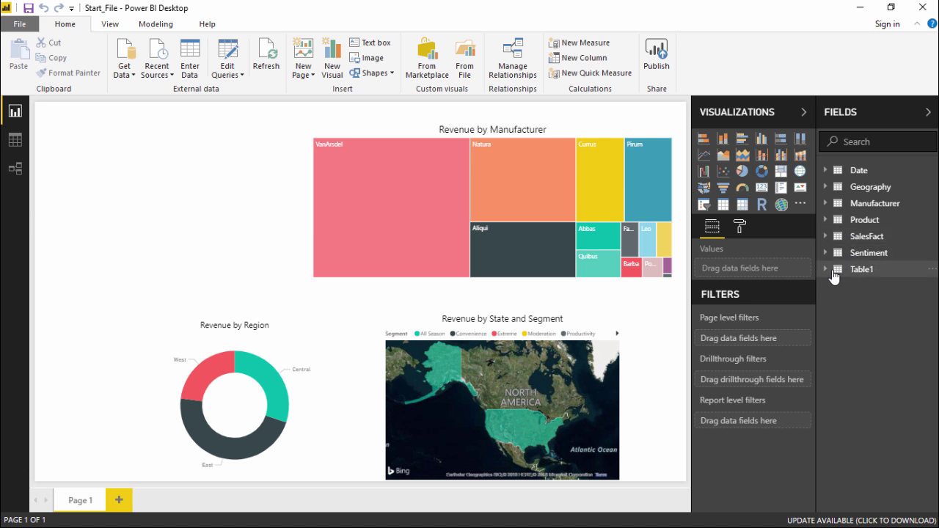
Rename Table1 to INDIAN STATES in the Fields pane and expand it to show its fields.
click(931, 270)
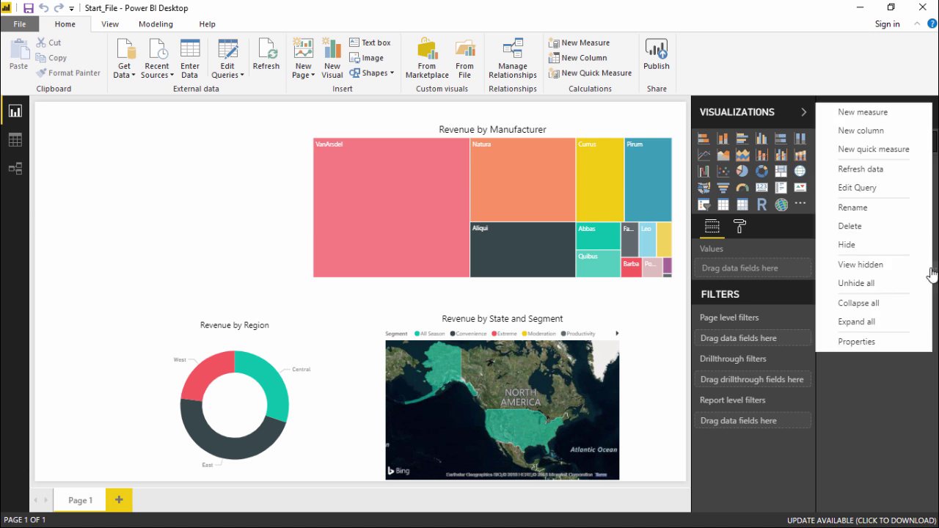
click(854, 210)
text(INDIAN STAT)
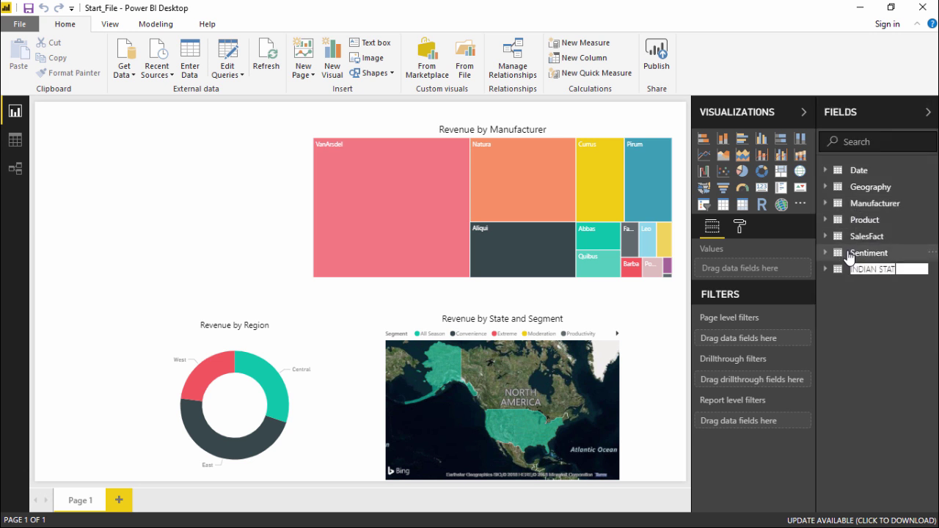
text(ES)
key(Return)
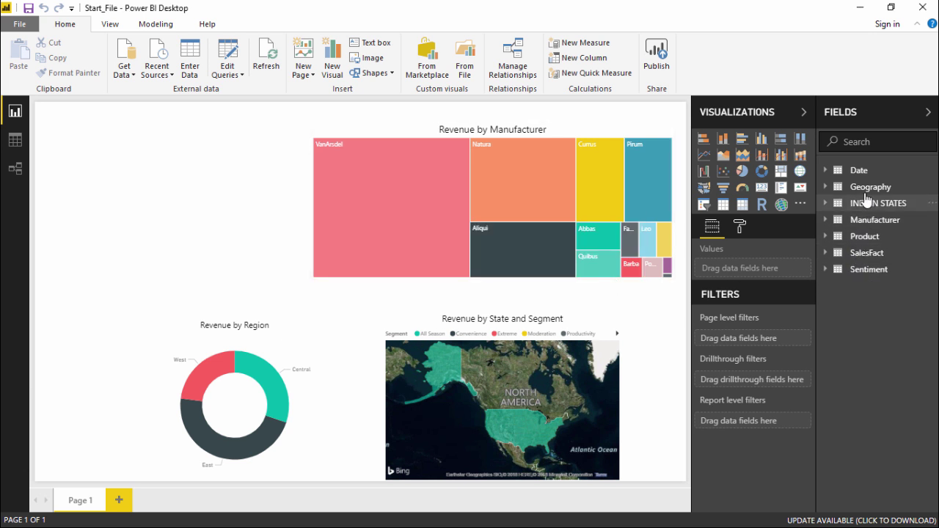
click(851, 209)
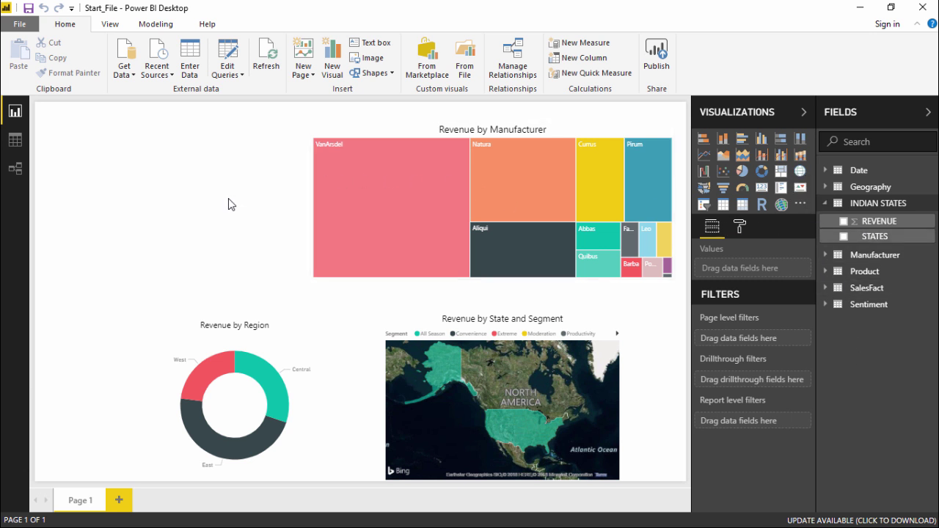
click(802, 172)
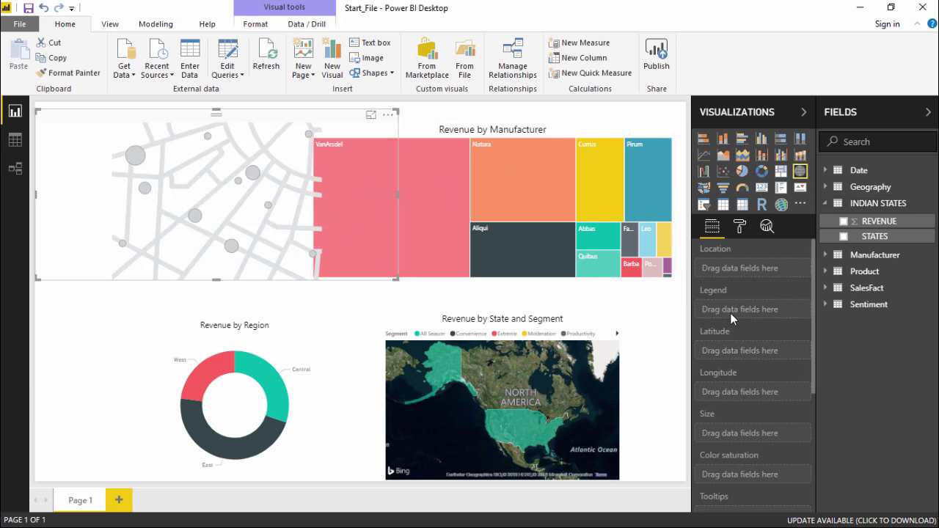
drag(868, 233, 241, 232)
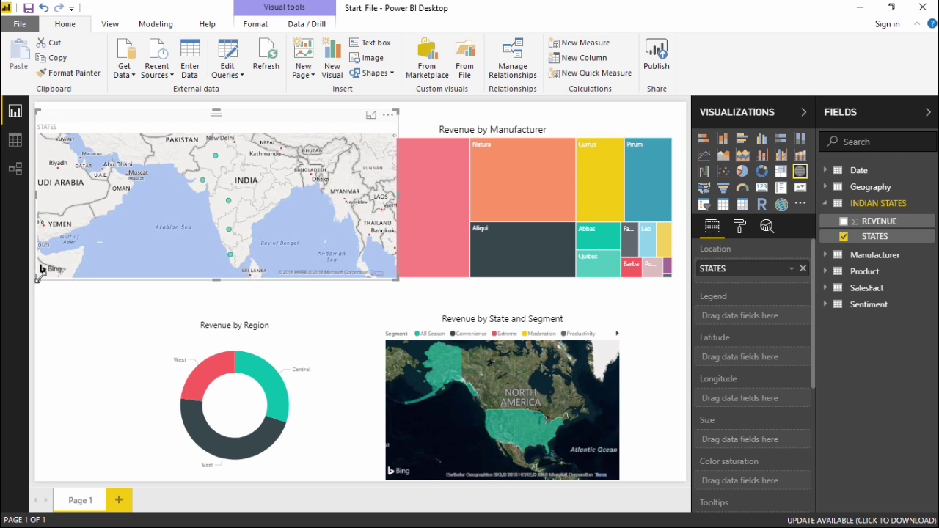
drag(36, 280, 56, 336)
drag(71, 372, 73, 364)
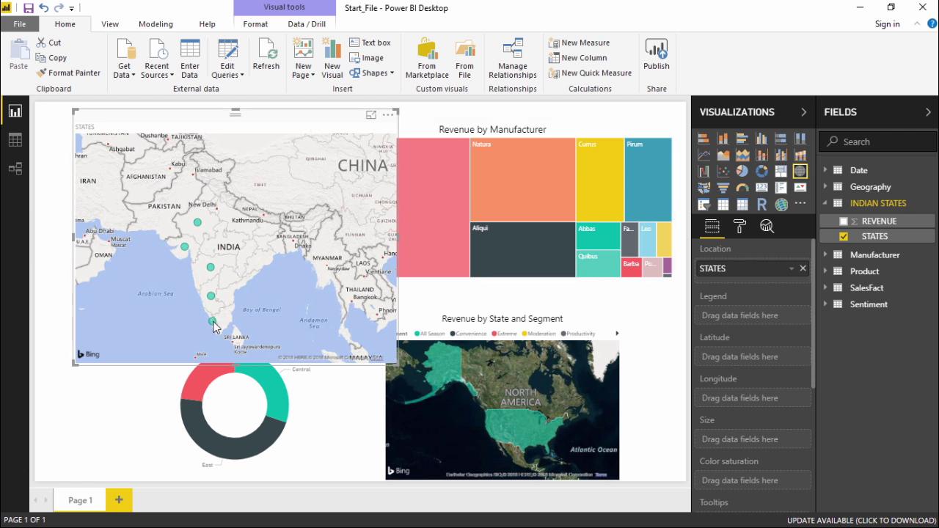
mouse_move(214, 320)
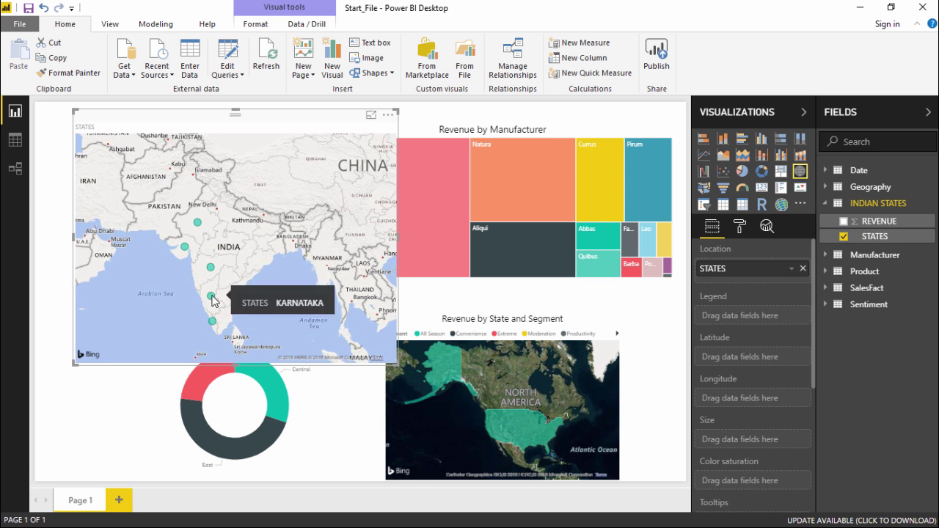
mouse_move(196, 262)
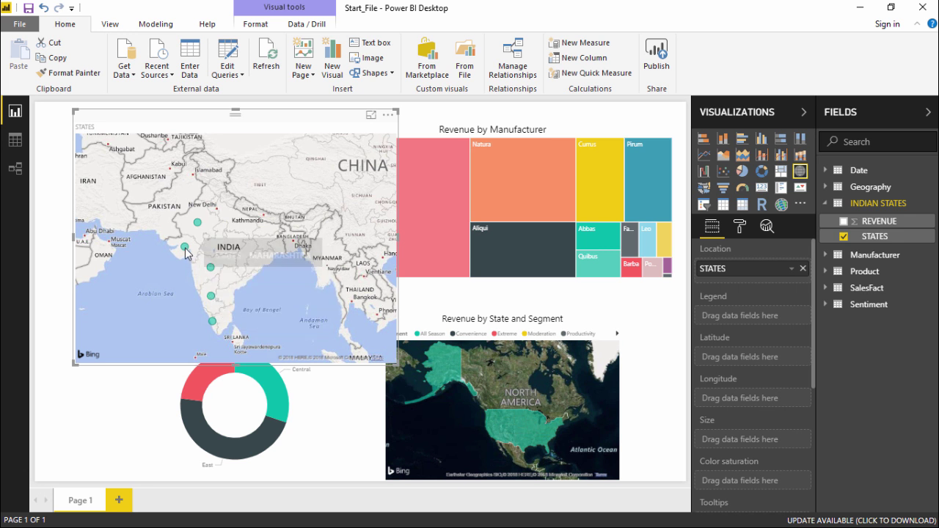
mouse_move(201, 227)
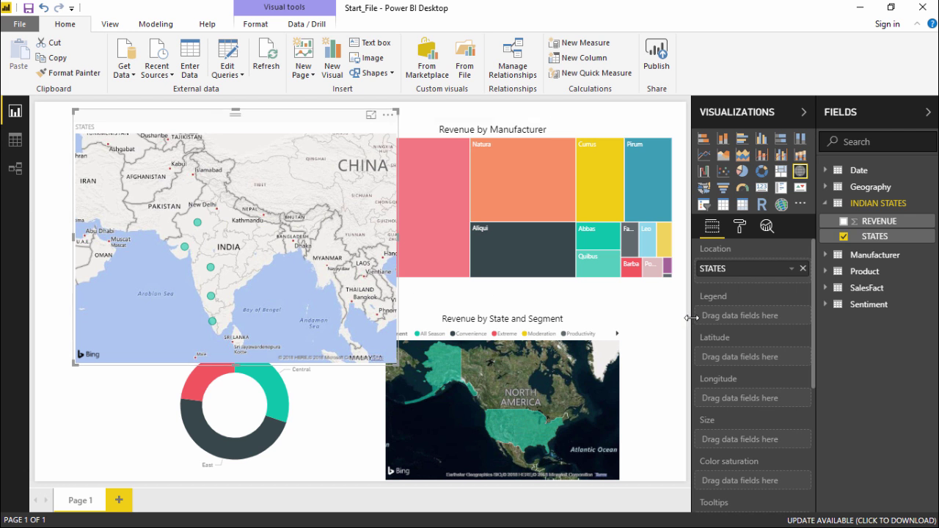
Set the India map's bubble size to 36% in the Format pane.
click(740, 231)
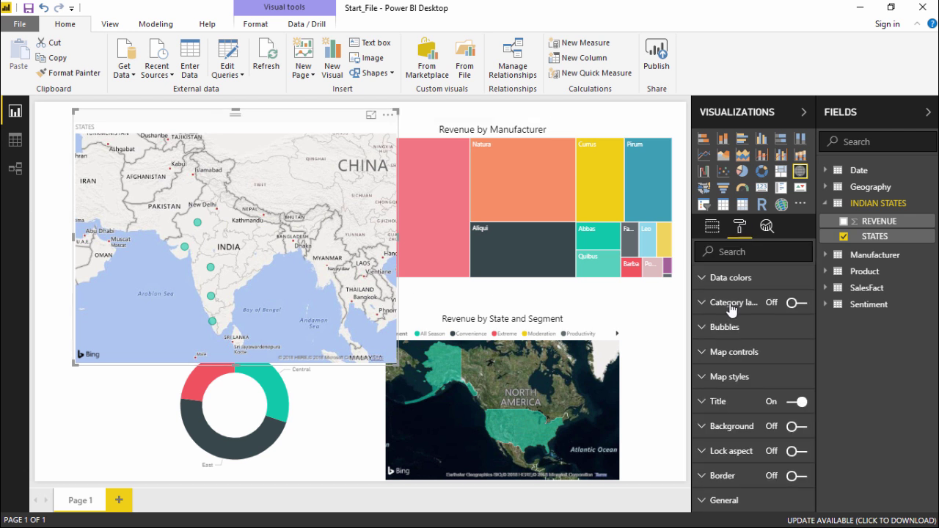
click(730, 328)
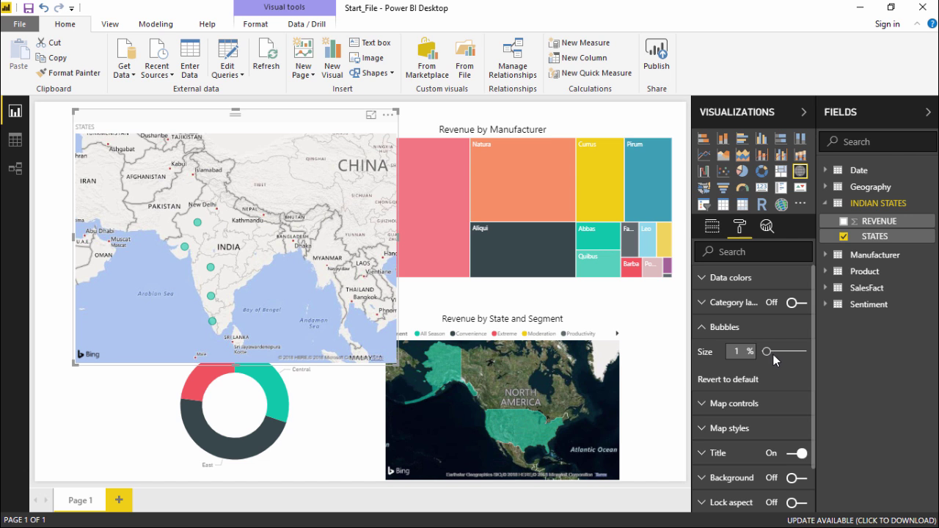
mouse_move(768, 355)
mouse_down()
mouse_move(799, 359)
mouse_move(768, 352)
mouse_up()
click(707, 334)
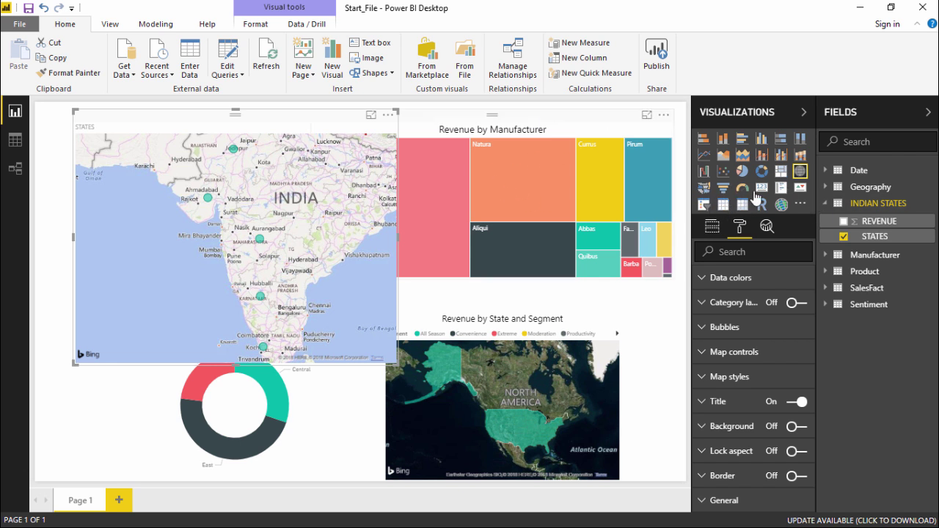
Convert the visual to a filled map and expand its Map controls and Map styles settings.
click(704, 190)
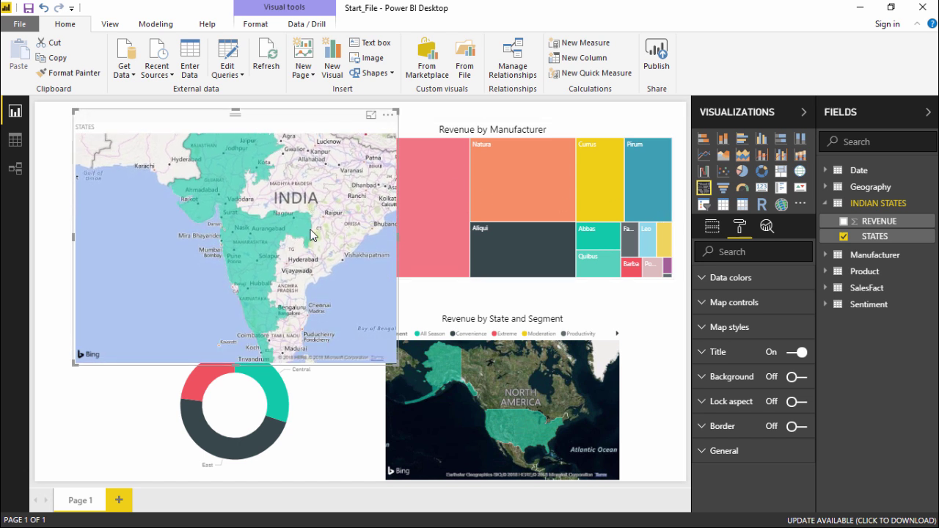
scroll(310, 235, down, 3)
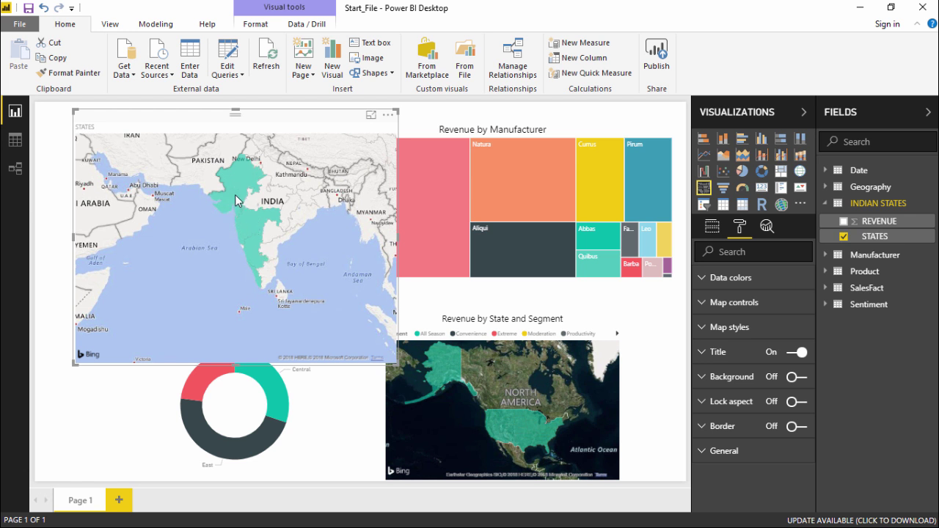
mouse_move(251, 242)
click(702, 308)
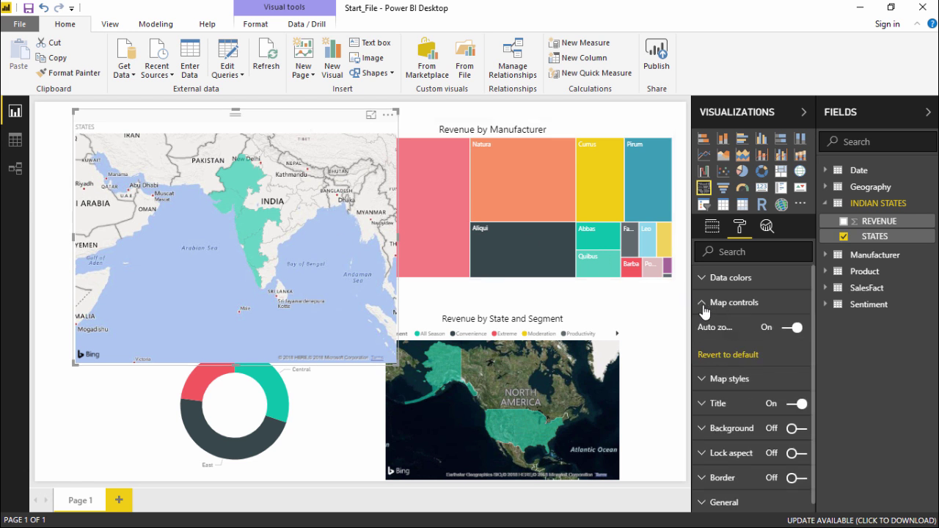
click(703, 304)
click(706, 328)
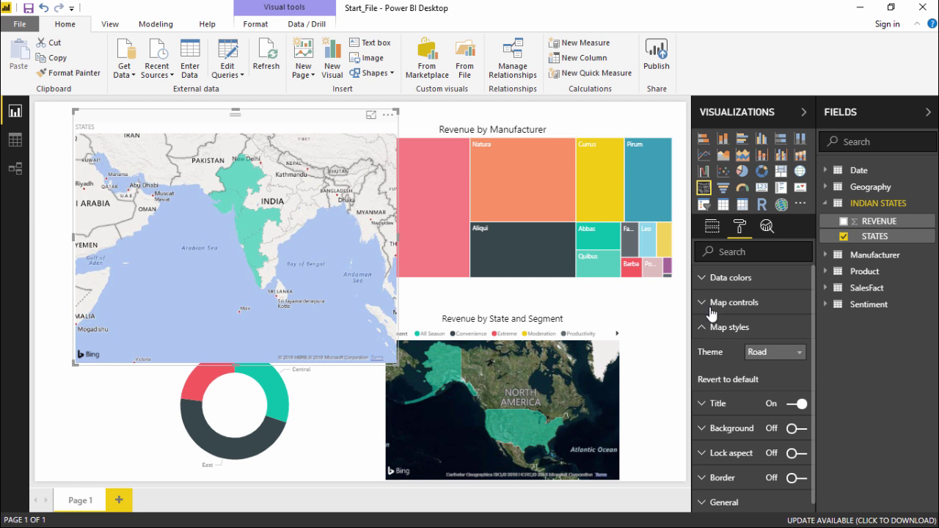
click(710, 308)
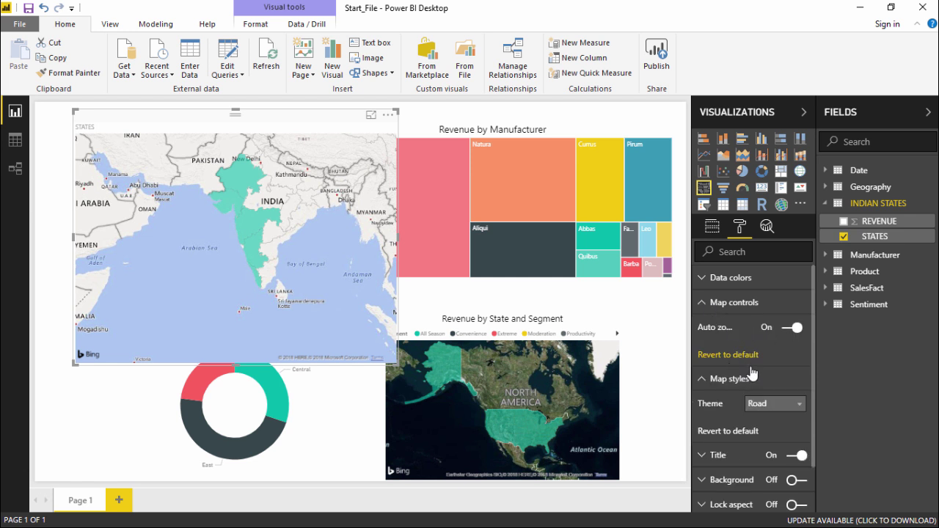
scroll(748, 376, down, 2)
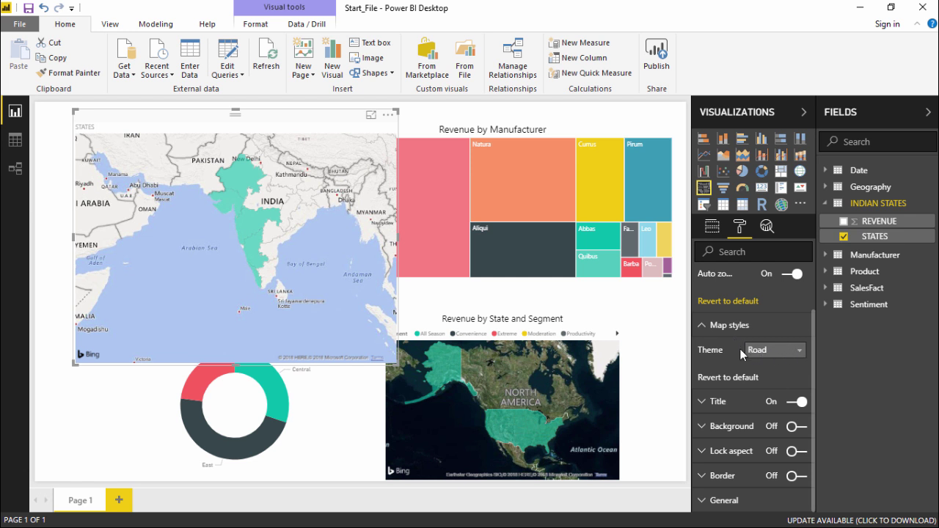
Try the Aerial, Dark and Grayscale map themes before settling on Light.
click(796, 356)
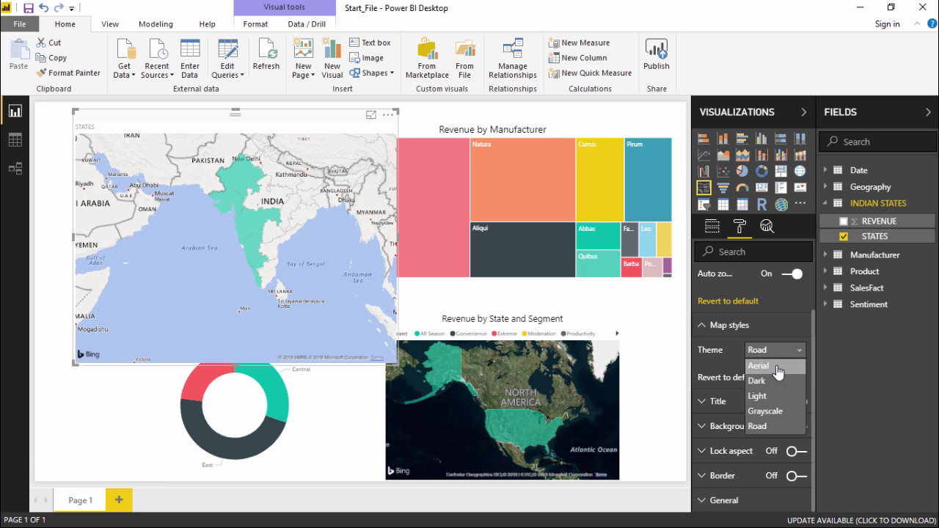
click(779, 365)
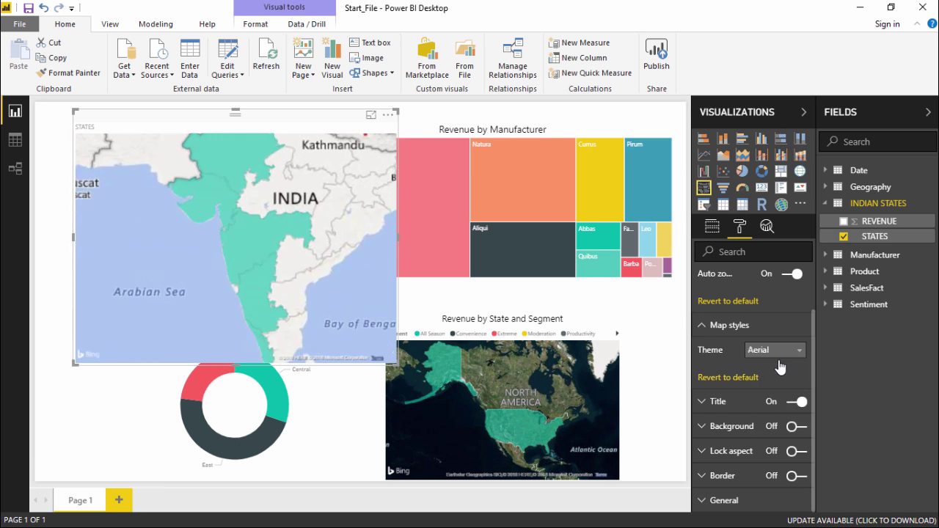
click(787, 354)
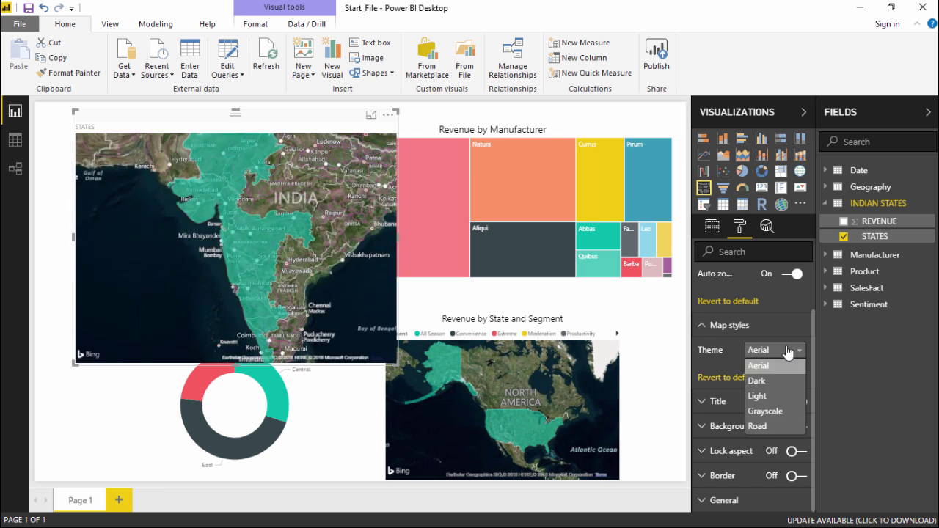
click(778, 382)
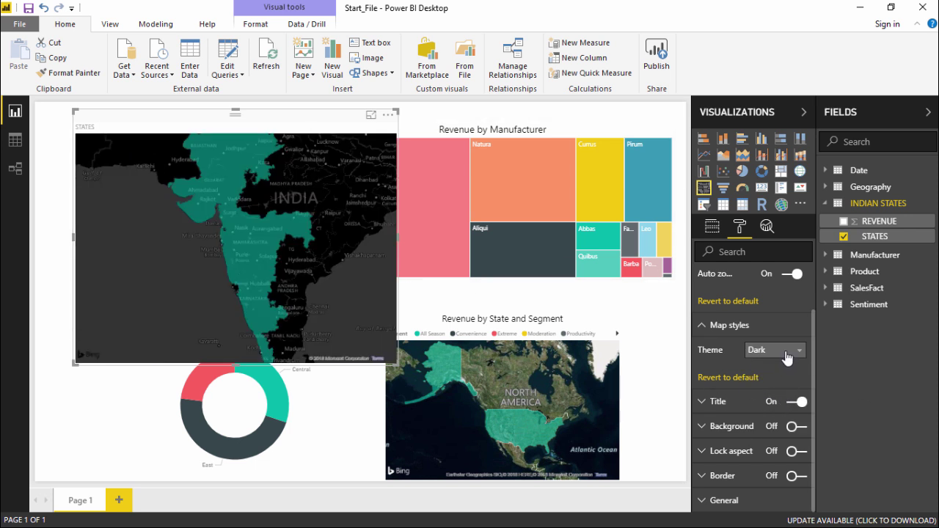
click(787, 351)
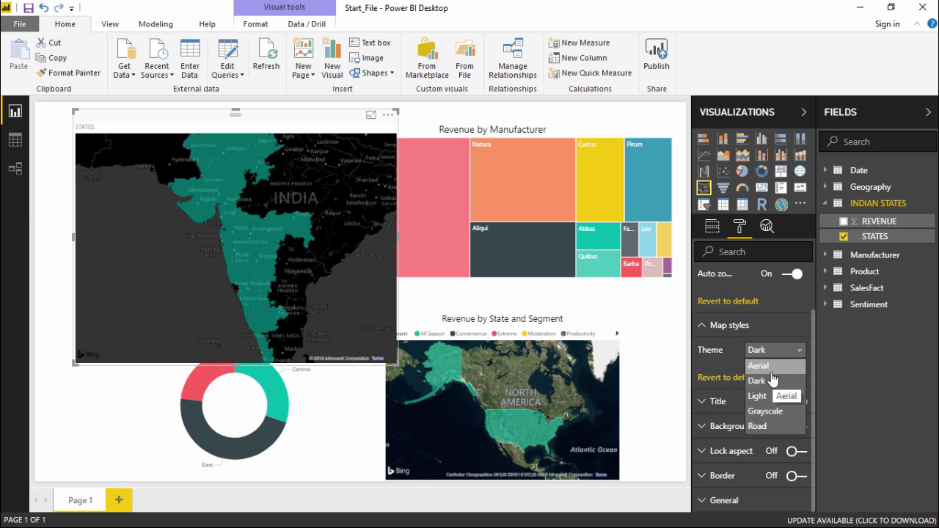
click(766, 397)
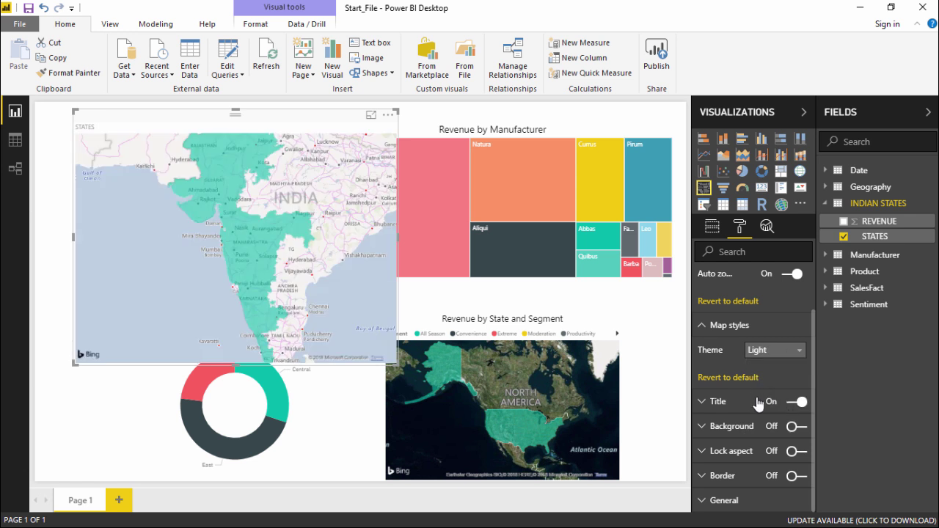
click(777, 351)
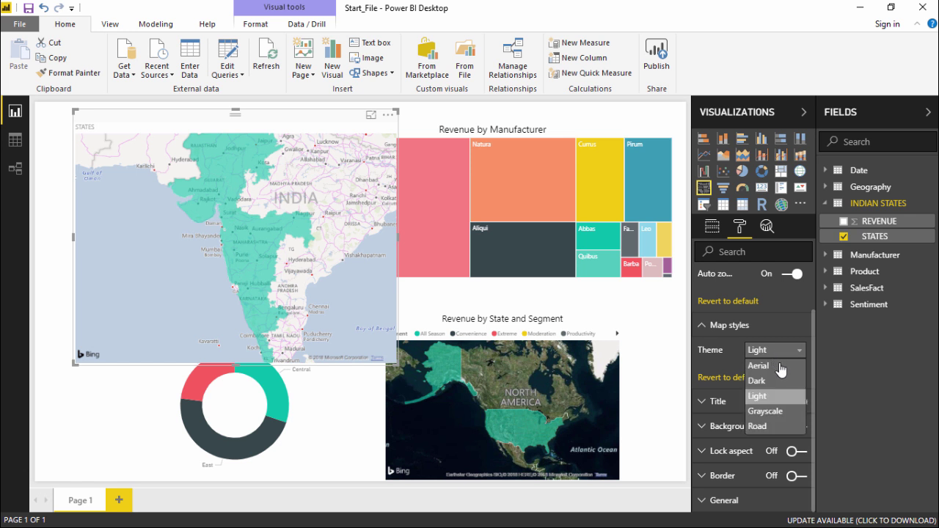
click(782, 415)
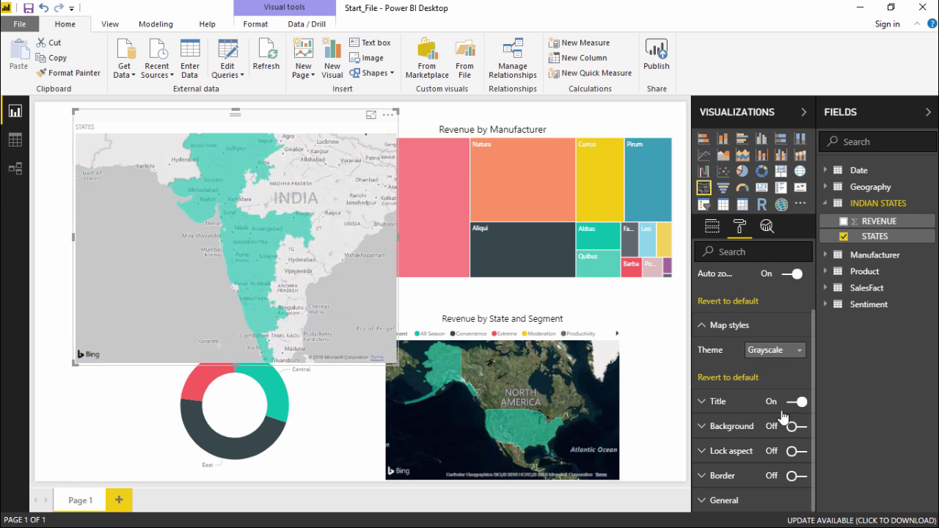
click(791, 352)
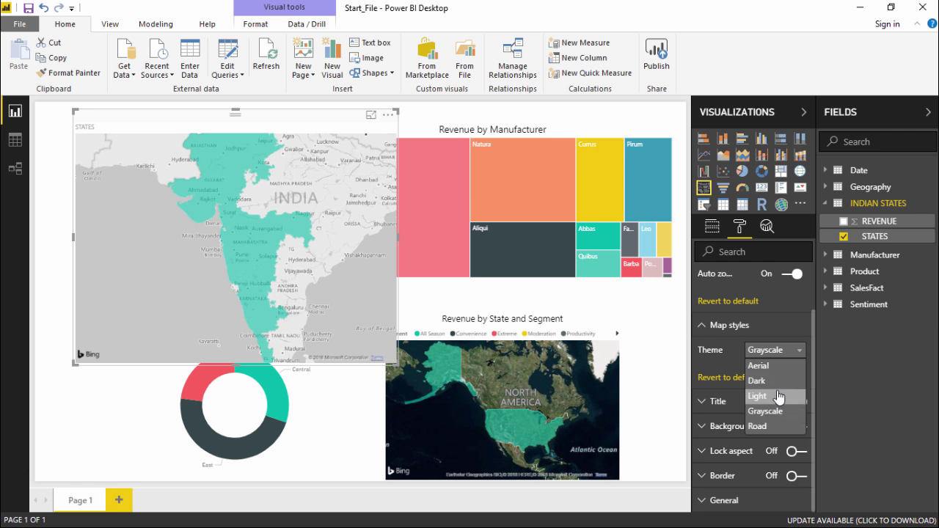
click(779, 397)
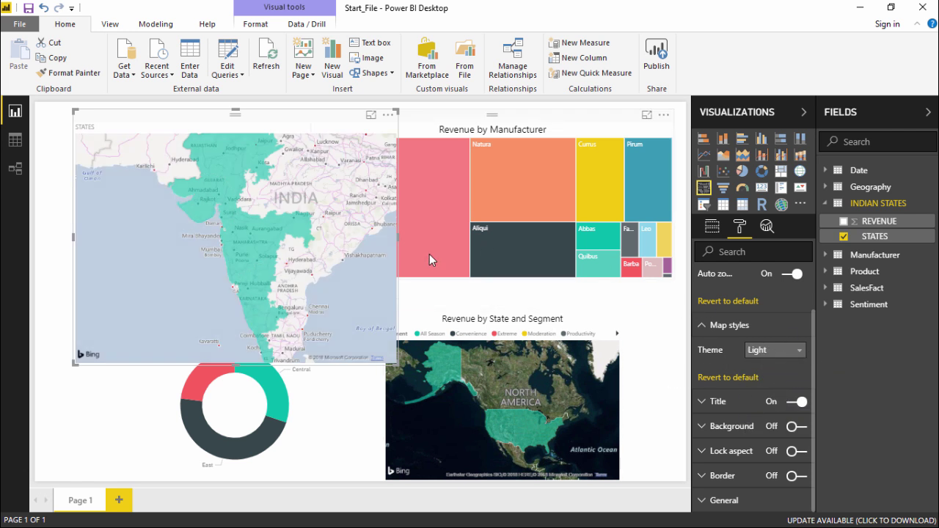
scroll(350, 255, down, 2)
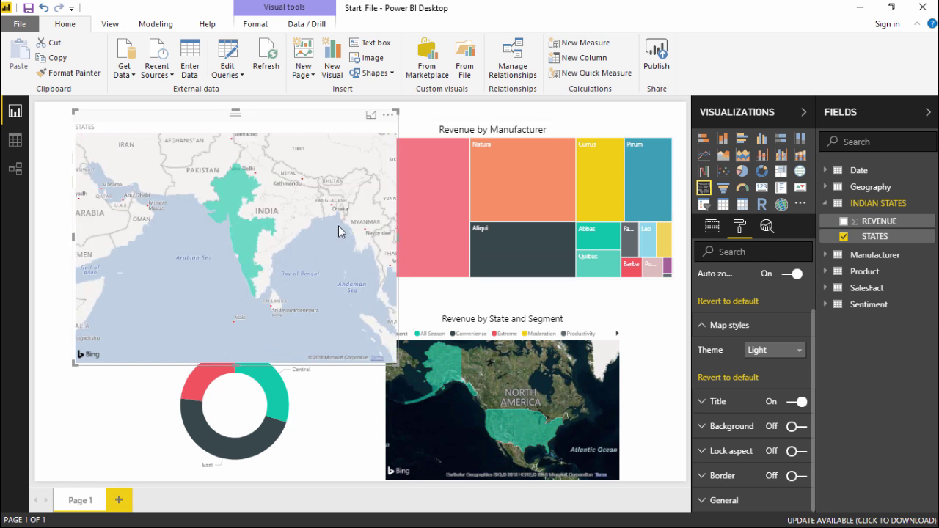
Collapse Map styles and Map controls and show the map's fields, with STATES as location.
click(708, 326)
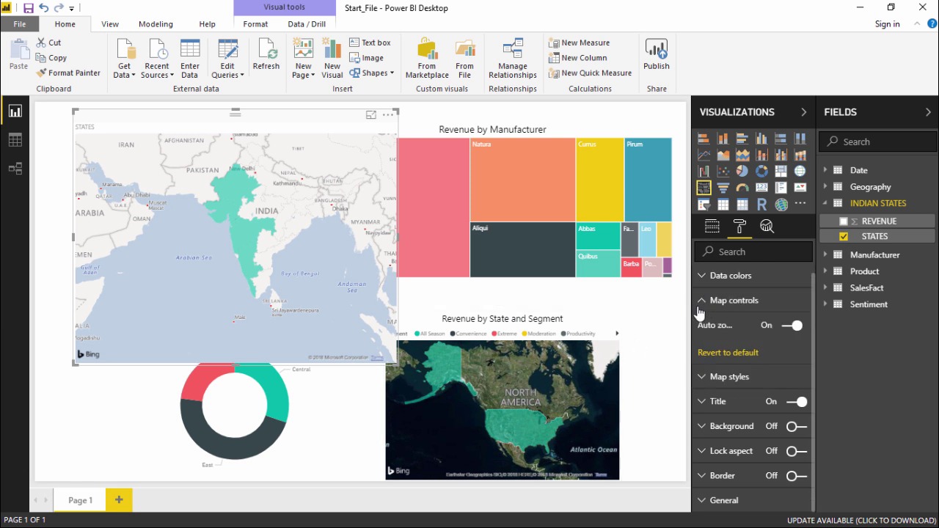
click(702, 301)
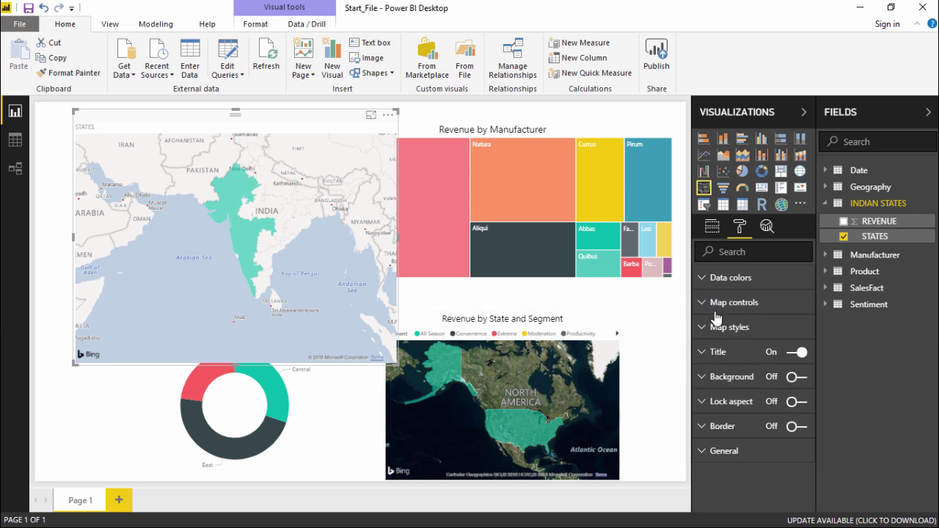
click(712, 239)
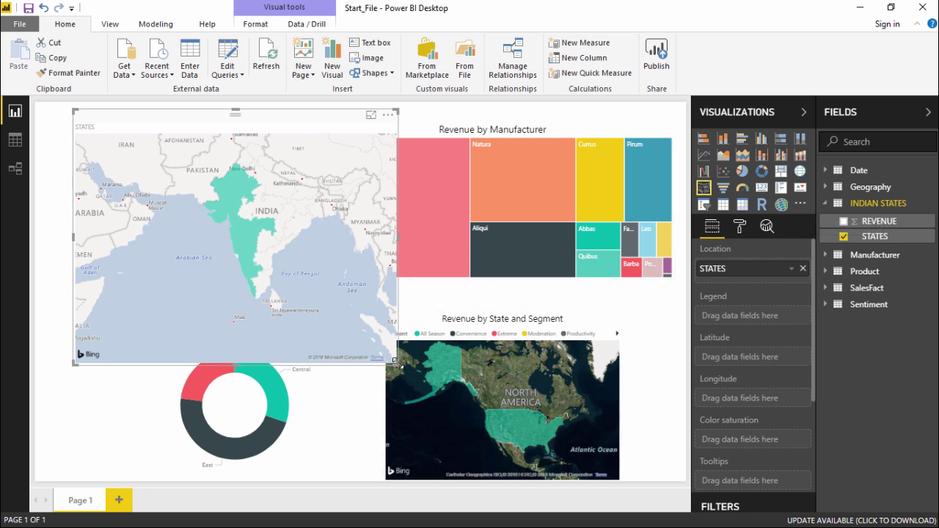
Shrink the Indian states map, nudge it down-left, and move the Revenue by State and Segment map up-left.
drag(396, 361, 322, 282)
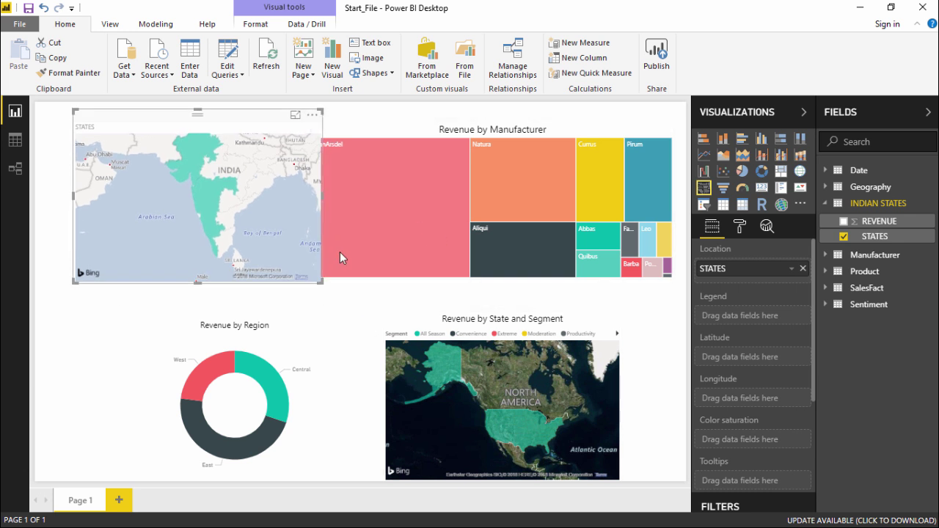
drag(208, 129, 188, 150)
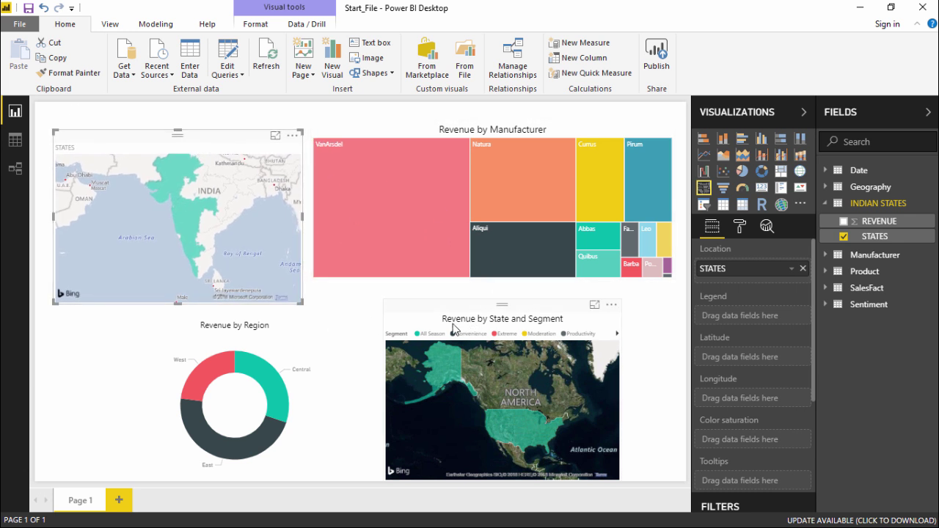
drag(432, 314, 397, 305)
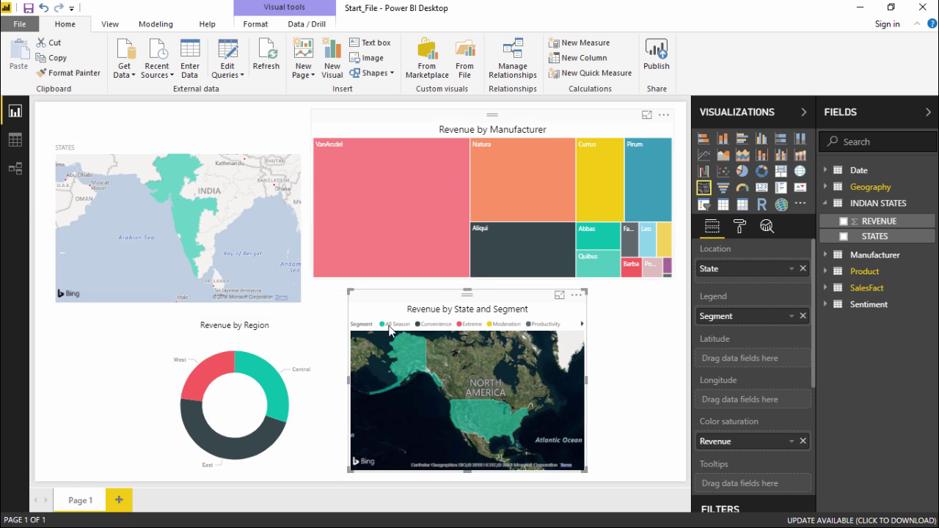
Add Page 2 with an ArcGIS map placed near the upper middle, and expand the Geography fields.
click(120, 500)
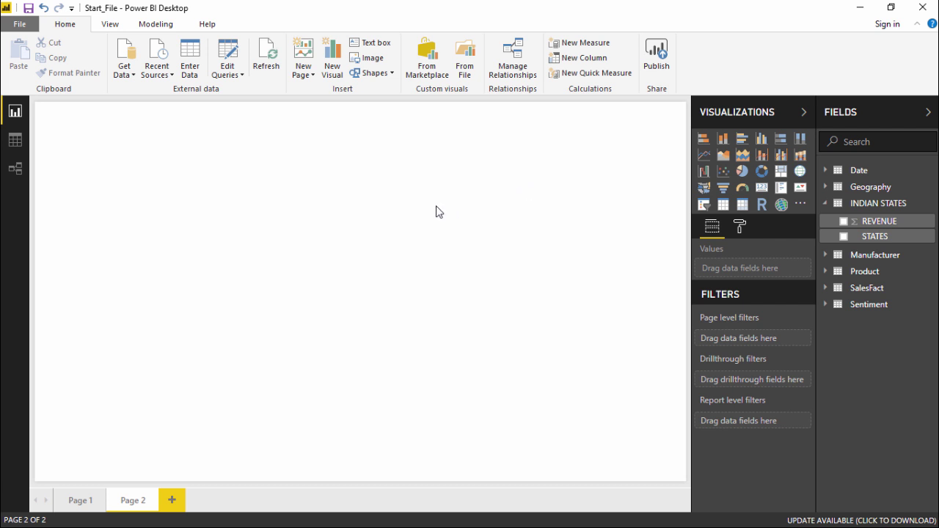
click(782, 206)
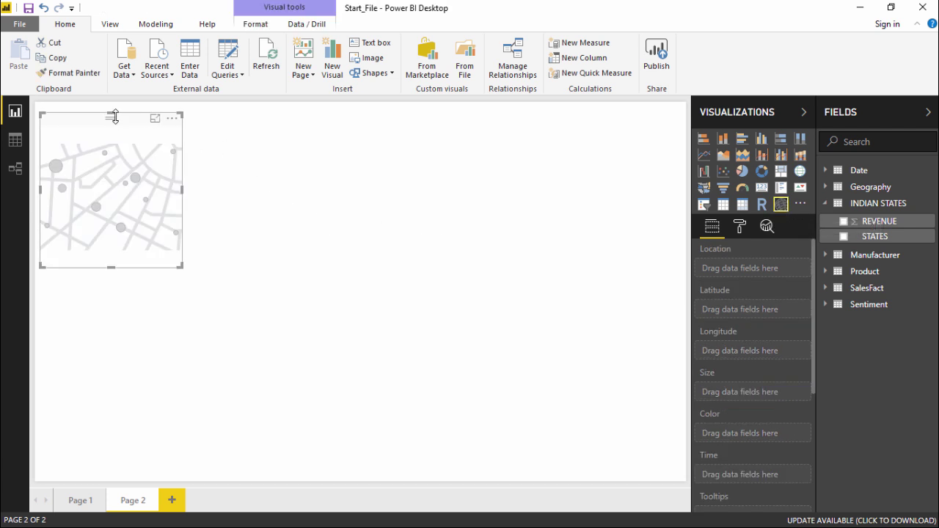
drag(134, 127, 296, 174)
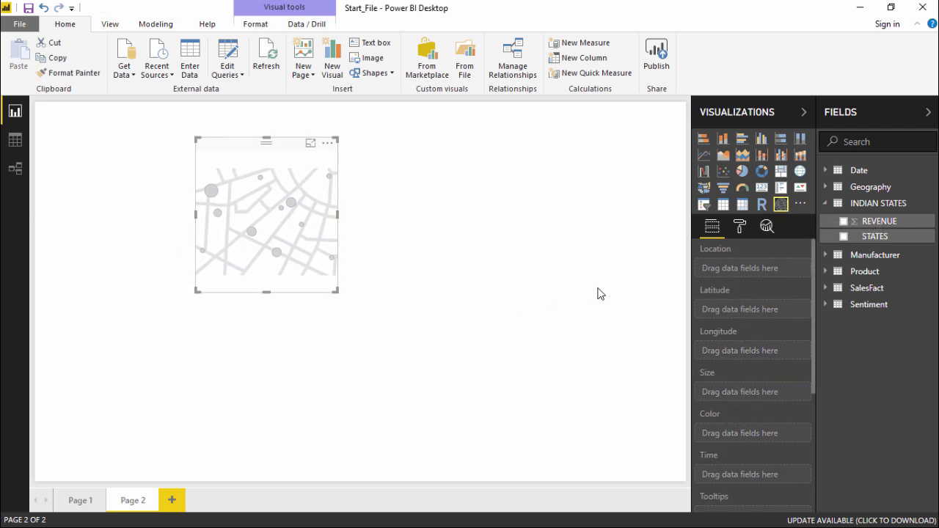
click(825, 204)
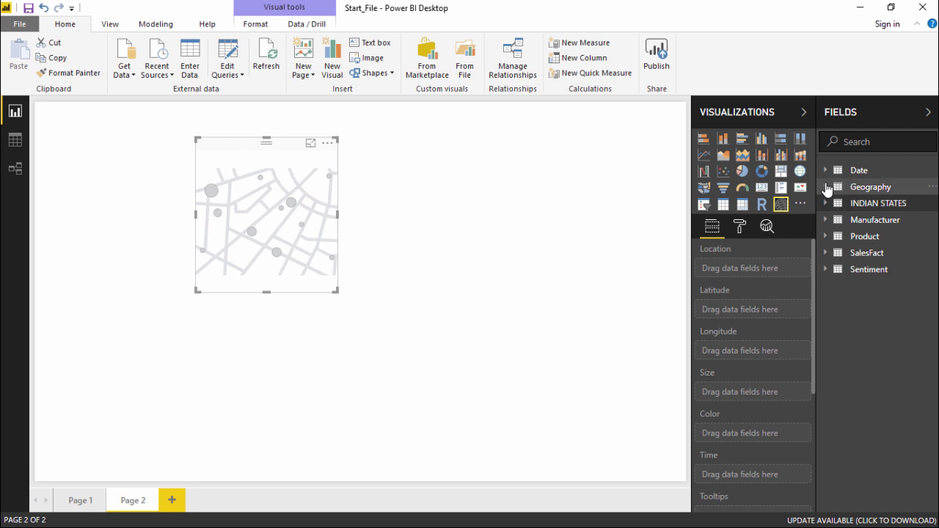
click(826, 188)
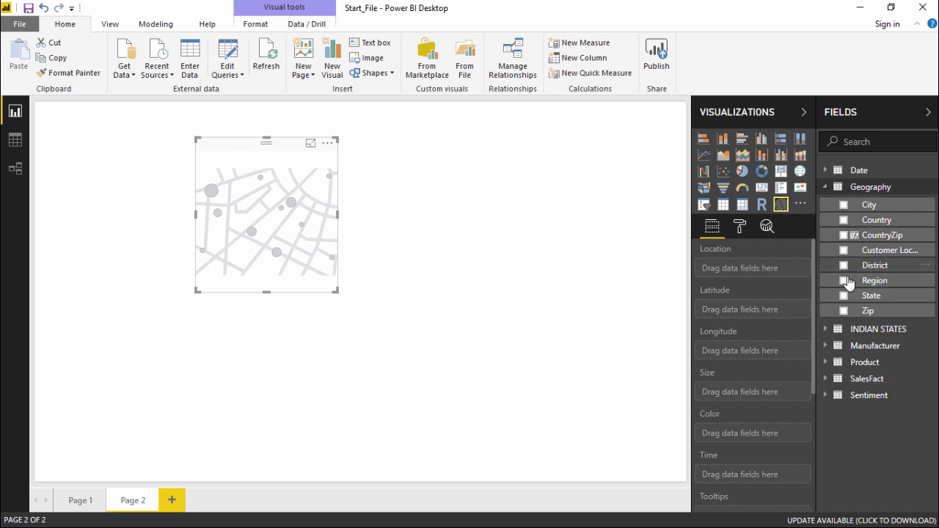
Map Geography State as location and SalesFact Revenue as size, enlarging the ArcGIS visual.
drag(878, 297, 275, 218)
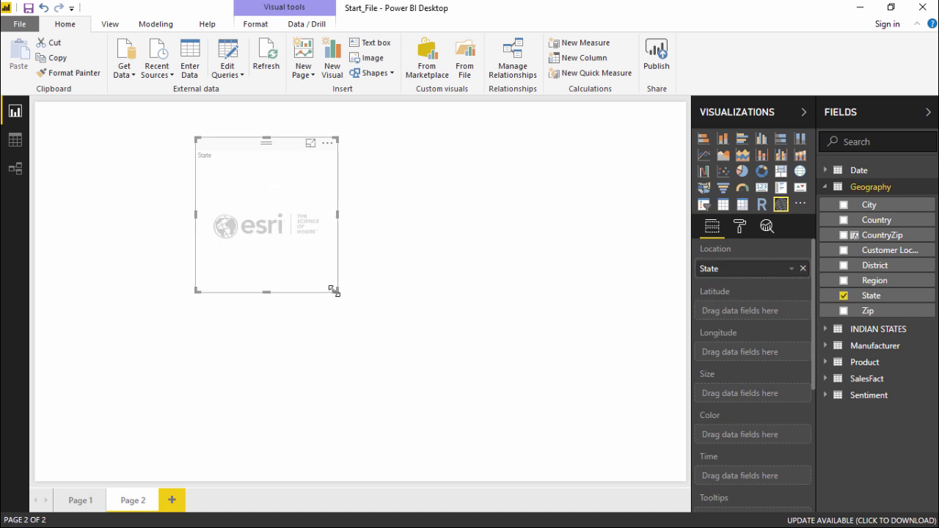
drag(336, 292, 431, 314)
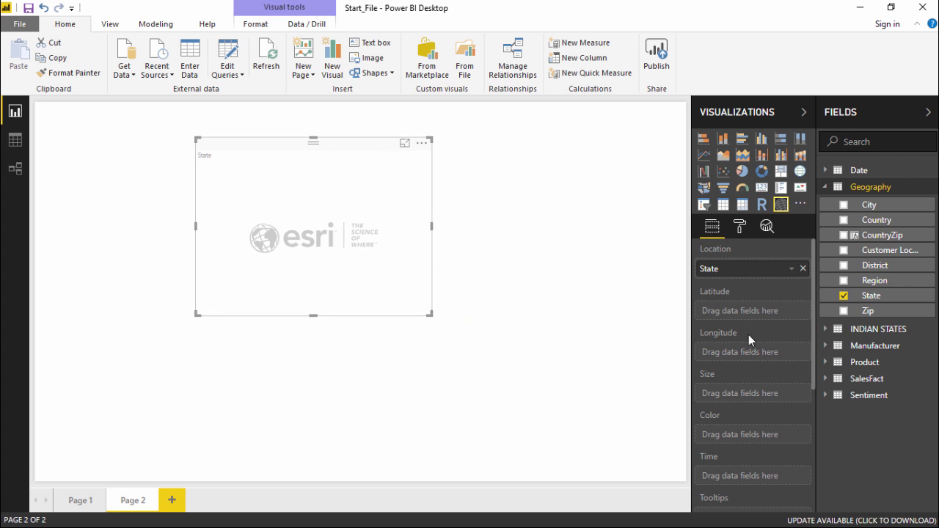
click(830, 380)
drag(877, 442, 355, 227)
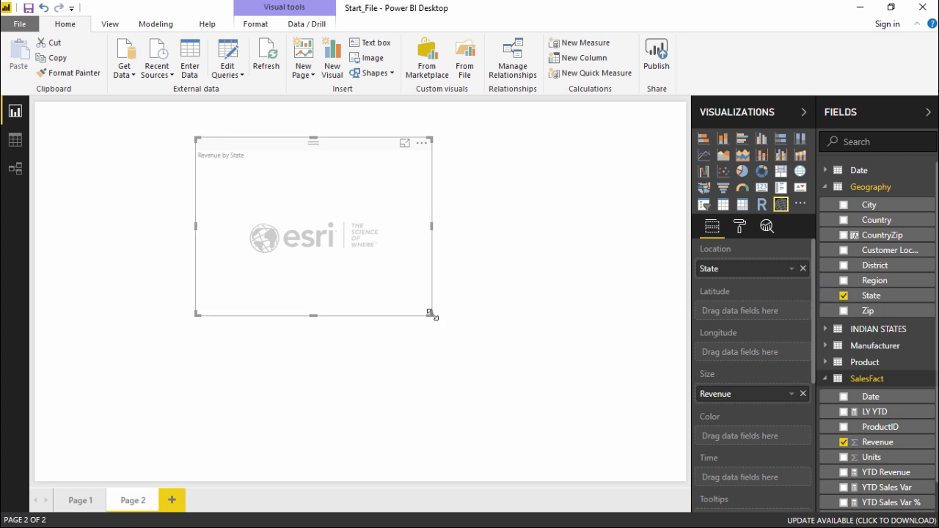
drag(430, 314, 499, 371)
Select the revenue map and pin revenue details for NV and another state.
click(330, 250)
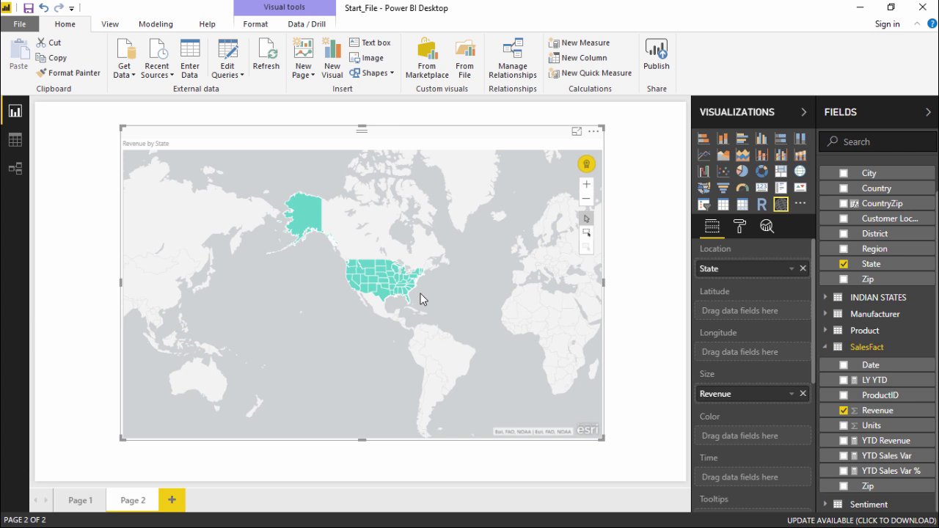
click(358, 289)
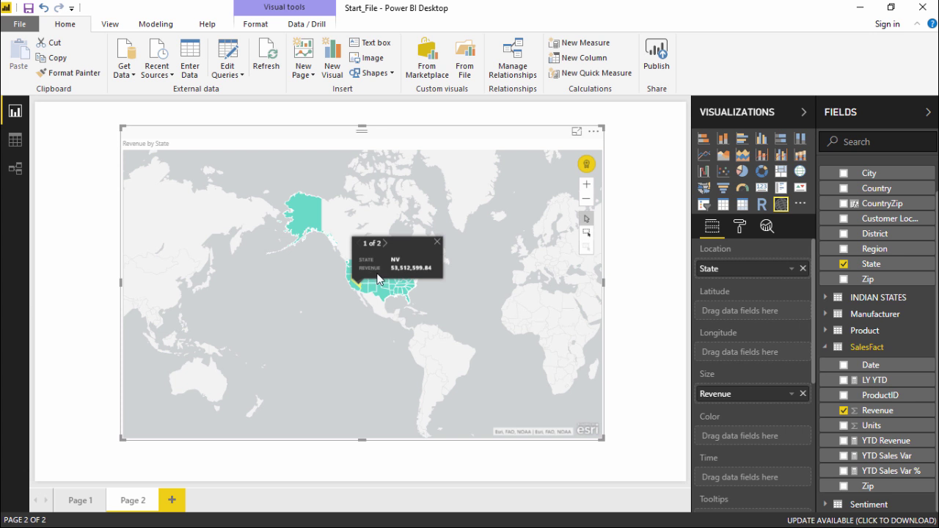
click(389, 285)
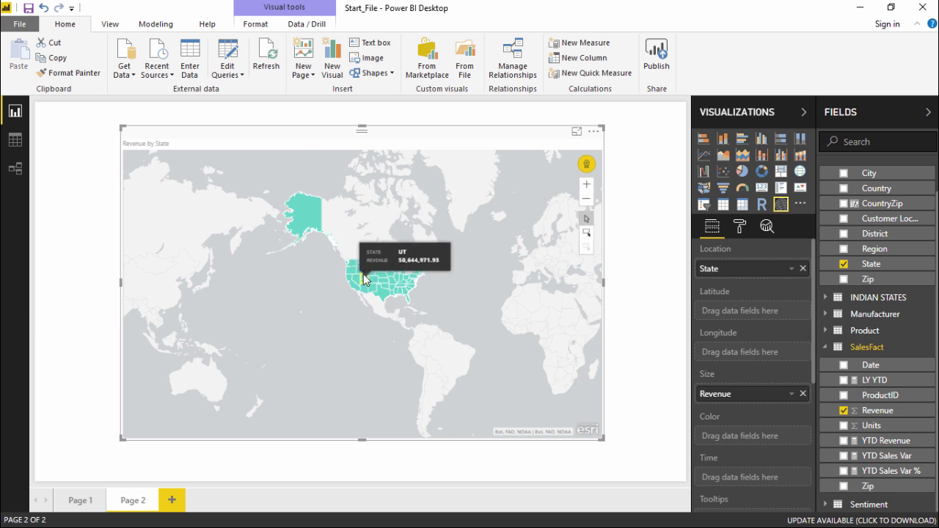
click(622, 280)
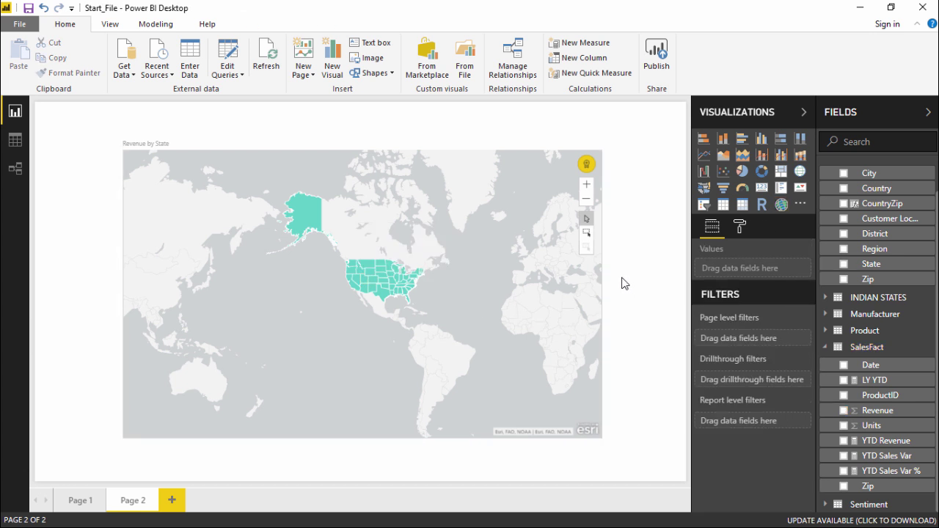
mouse_move(602, 297)
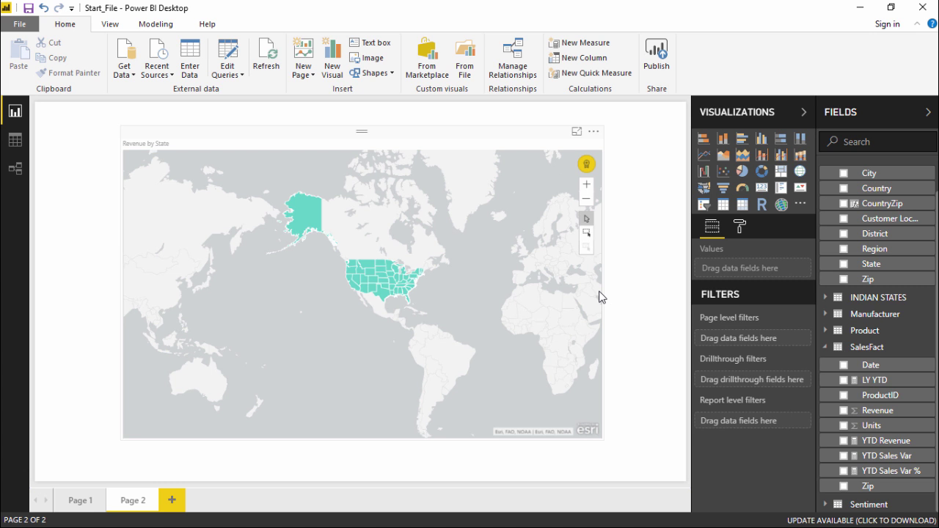